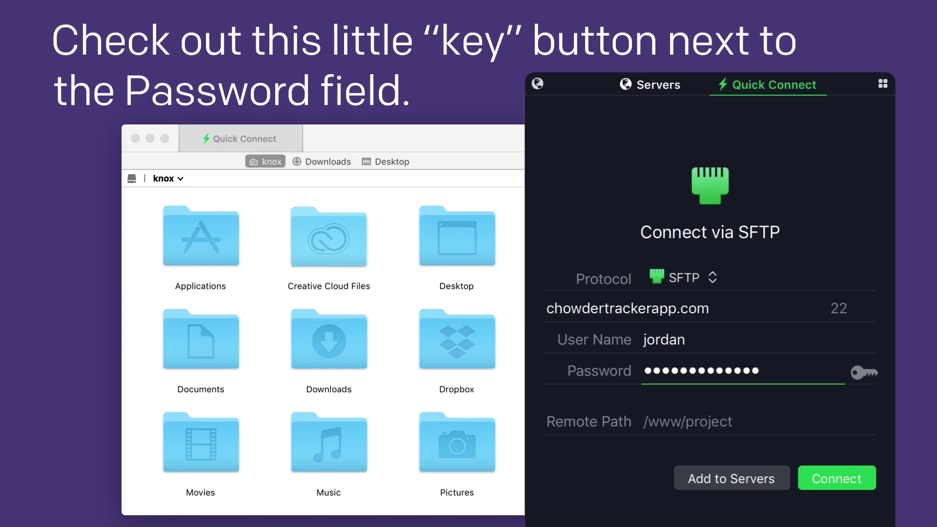
Step: From the key button's Edit popover, start a new key with Generate Key…
left_click(872, 371)
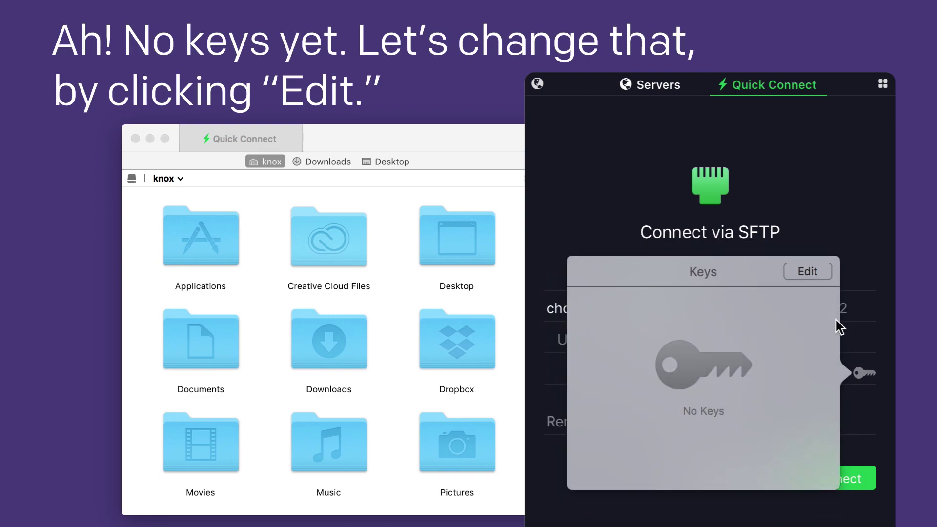
left_click(820, 273)
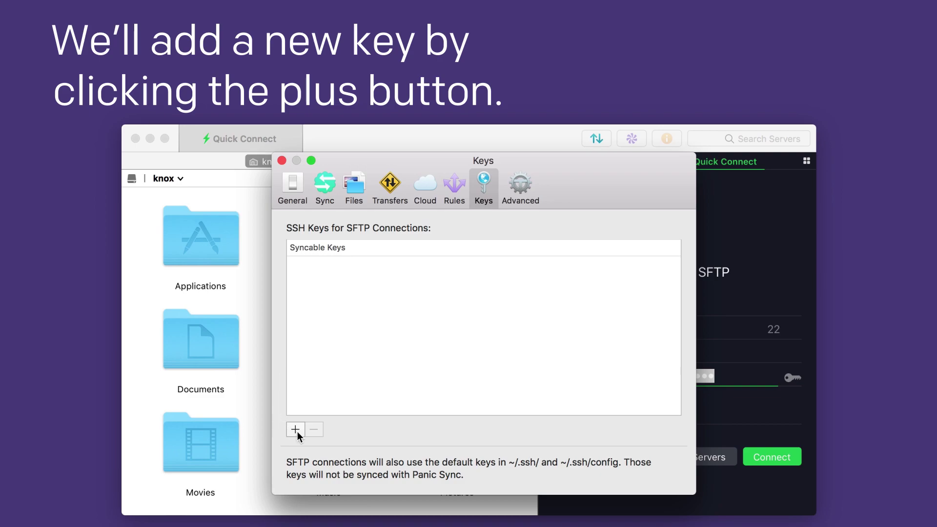
left_click(295, 431)
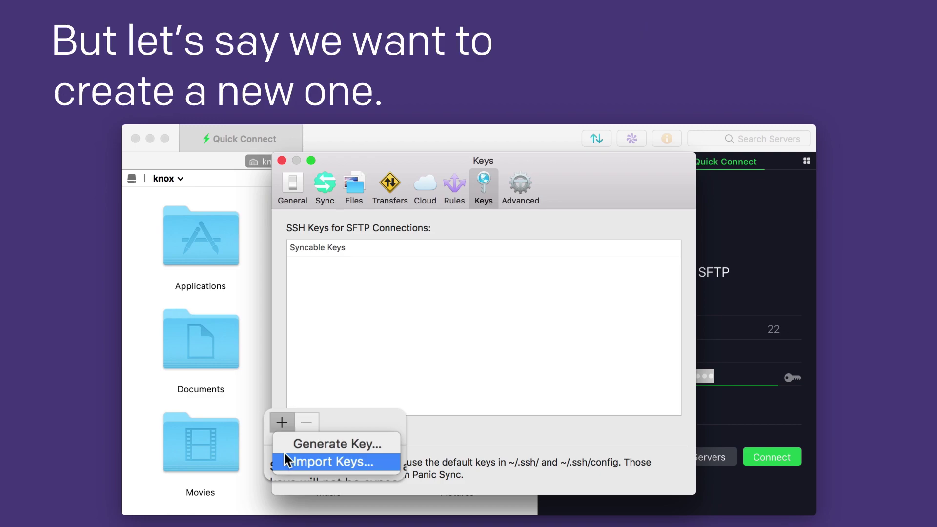
left_click(281, 444)
type("Ch")
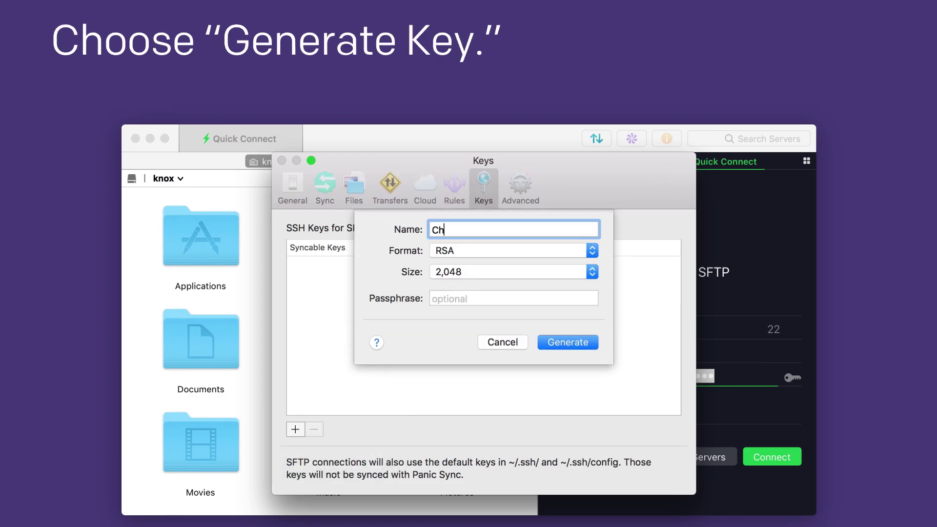
type("owder Tracker App")
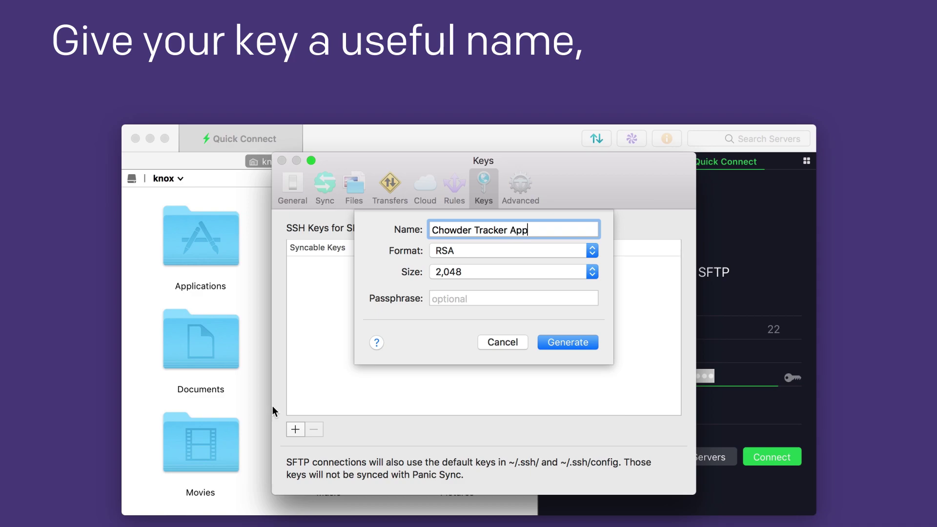
Step: Keep format RSA, set size 4,096, and generate the 'Chowder Tracker App' key
left_click(591, 253)
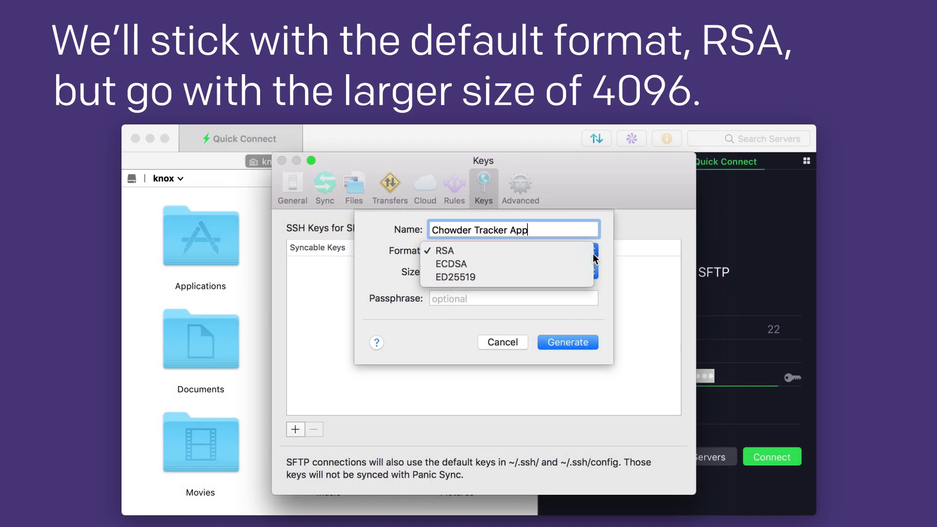
left_click(593, 253)
left_click(592, 271)
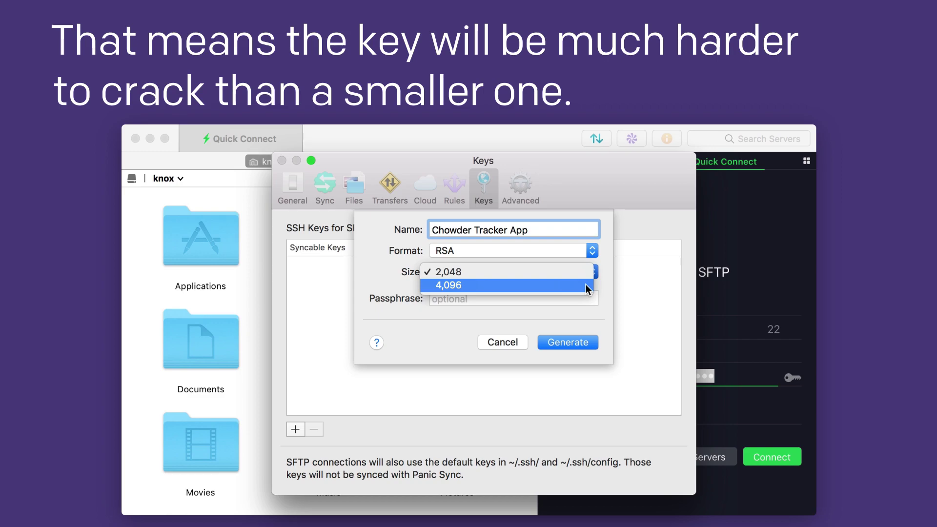
left_click(586, 284)
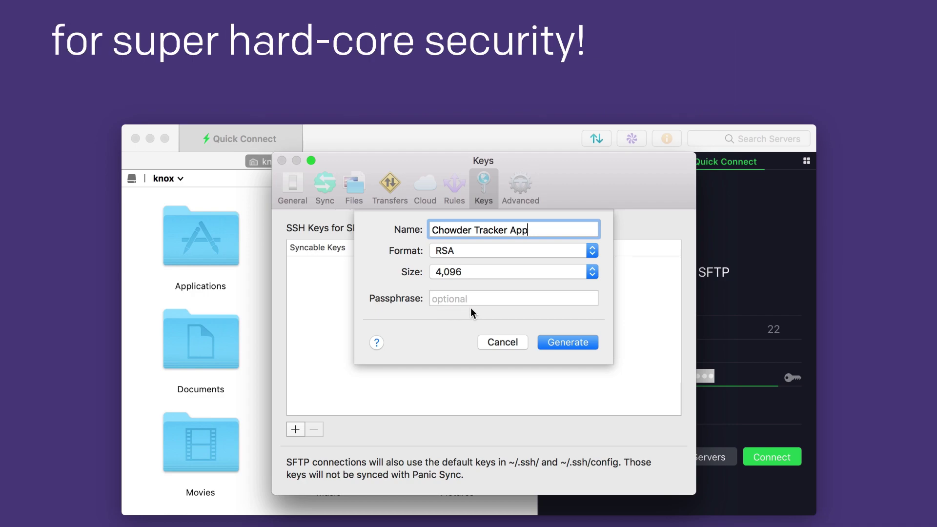
left_click(567, 344)
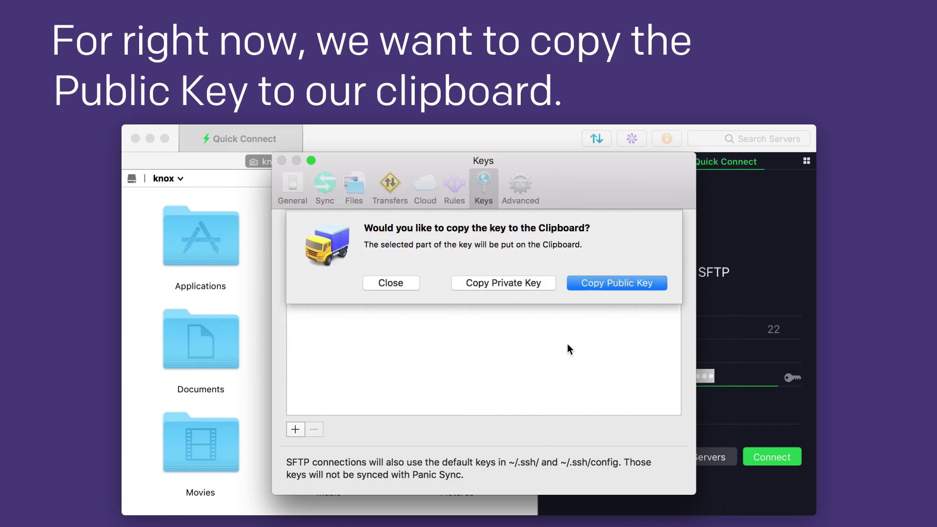
Step: Copy the Chowder Tracker App public key from the alert and close Keys preferences
left_click(635, 285)
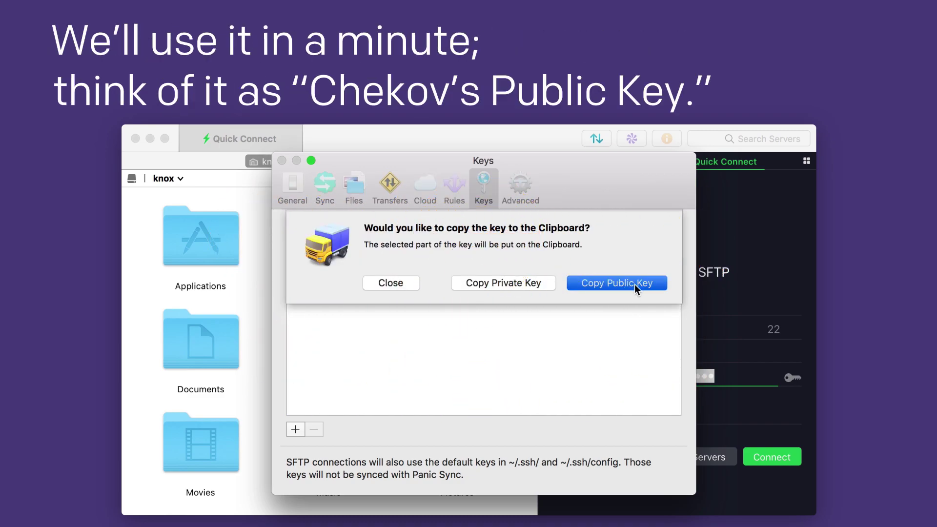
left_click(635, 284)
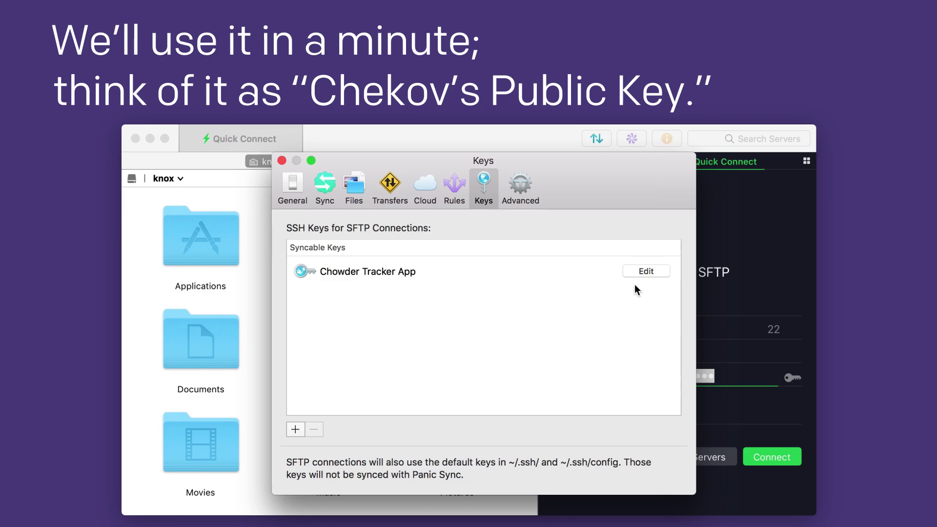
left_click(282, 160)
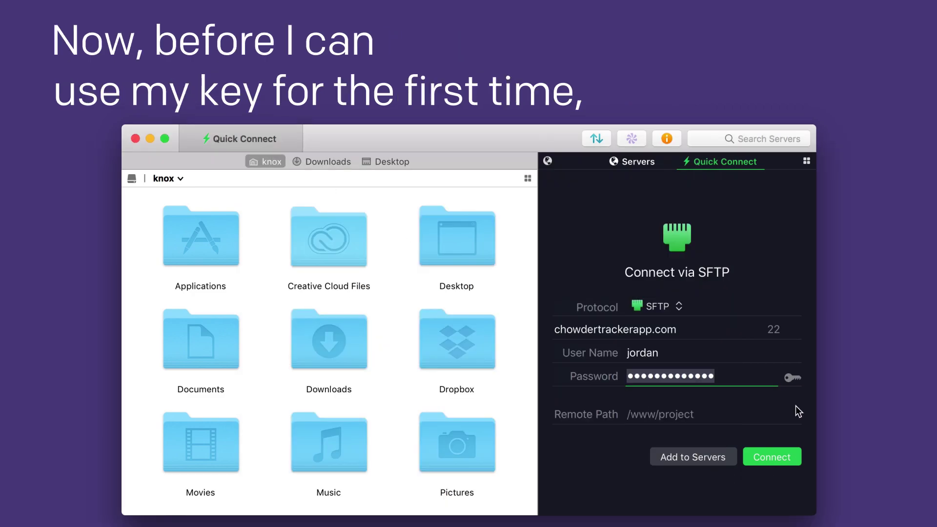
Step: Connect, enable Show hidden files, and expand the .ssh folder to reveal authorized_keys
left_click(778, 460)
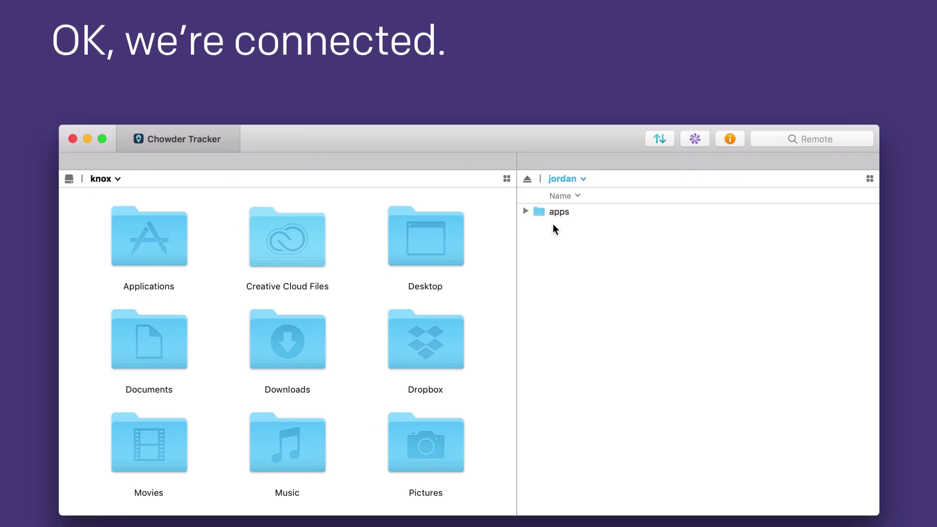
left_click(867, 178)
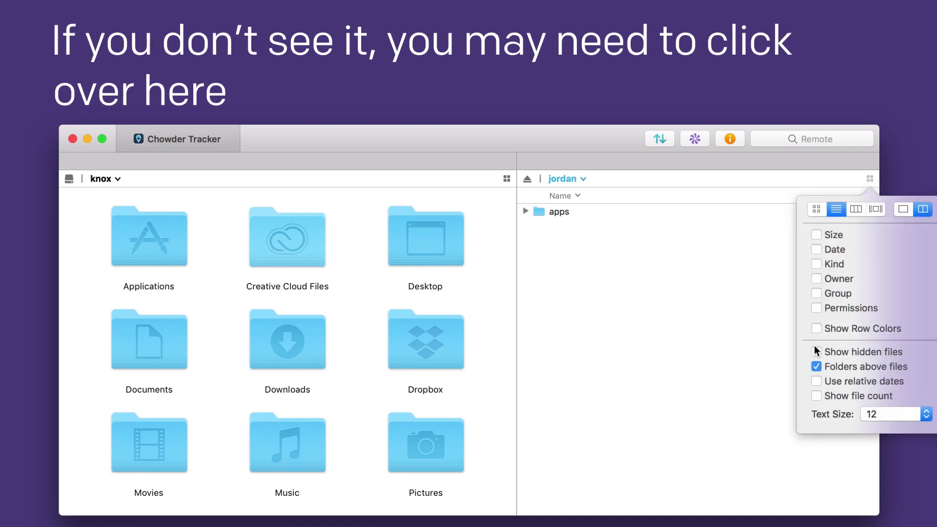
left_click(819, 351)
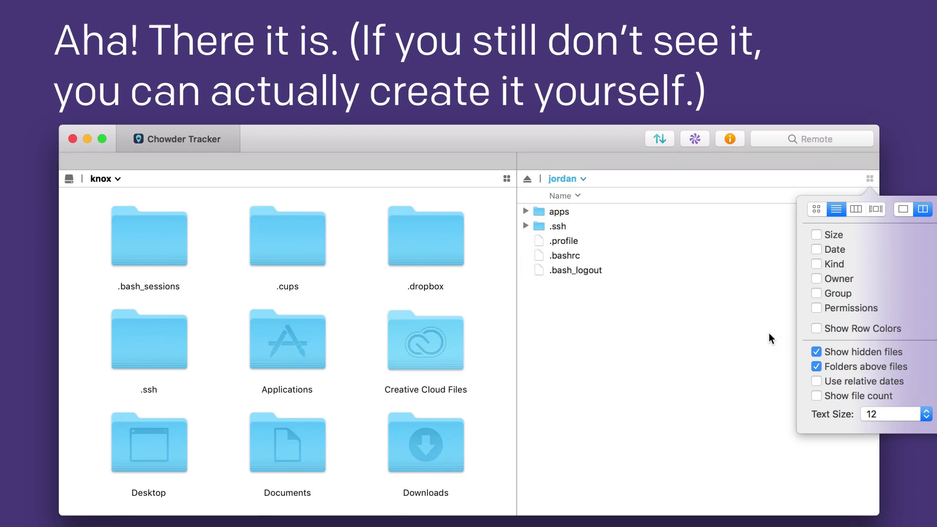
left_click(690, 301)
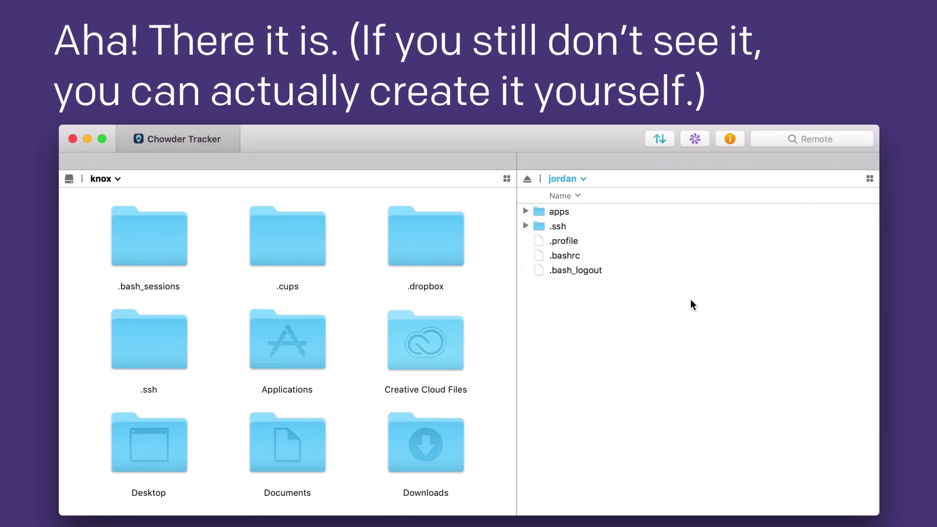
left_click(525, 225)
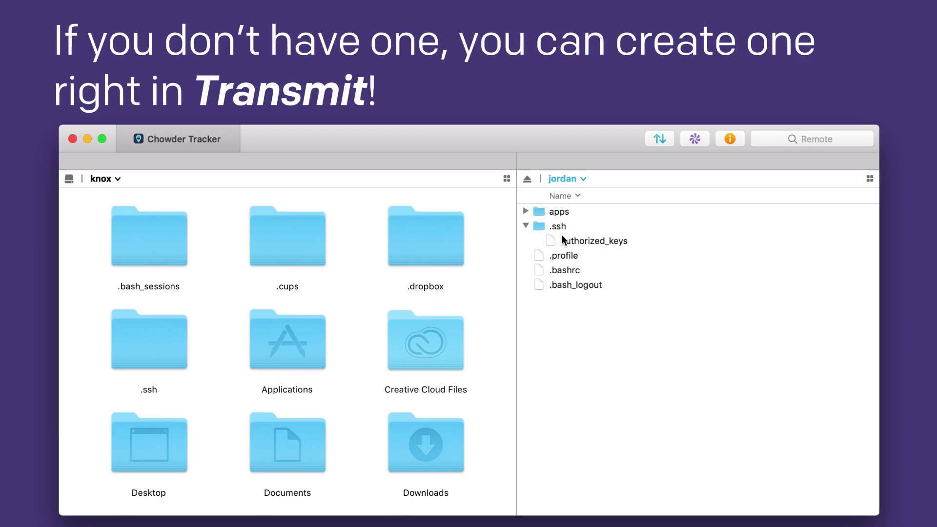
Step: Edit authorized_keys in Transmit, paste the public key, and save the file
left_click(576, 238)
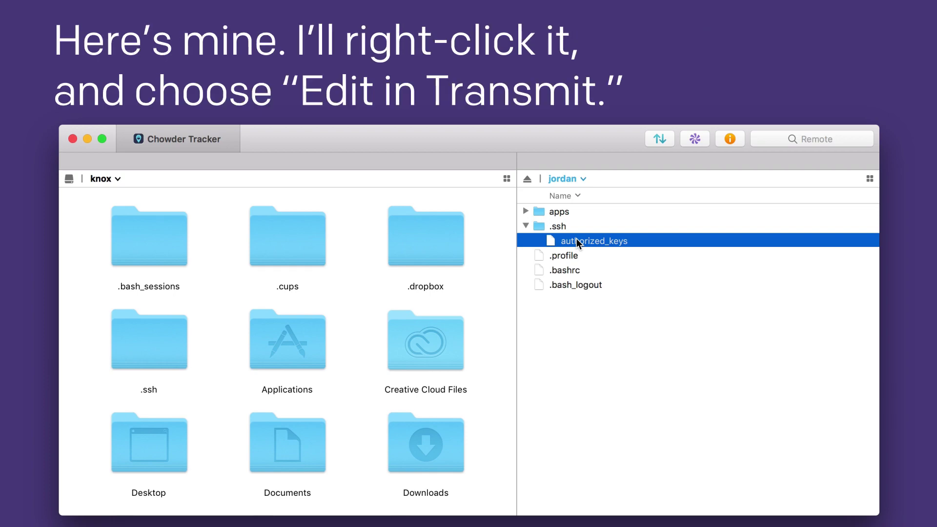
right_click(576, 238)
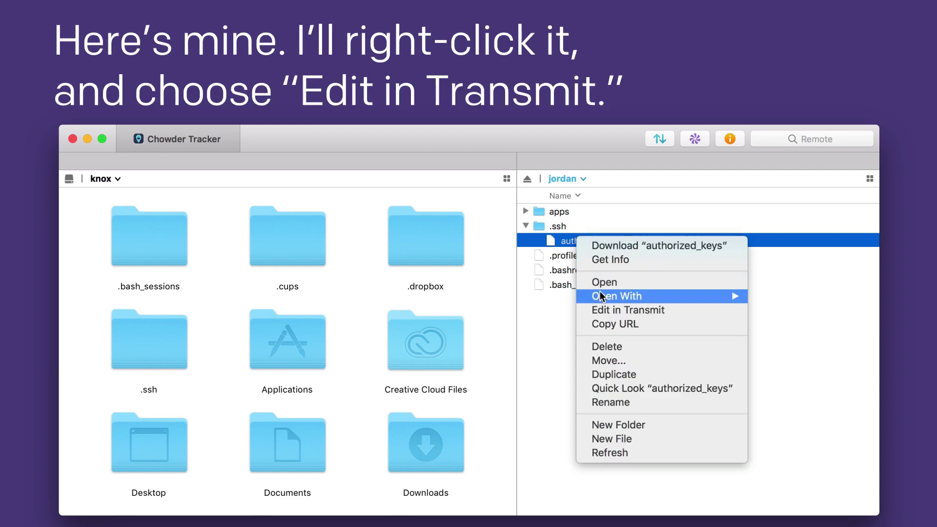
left_click(607, 310)
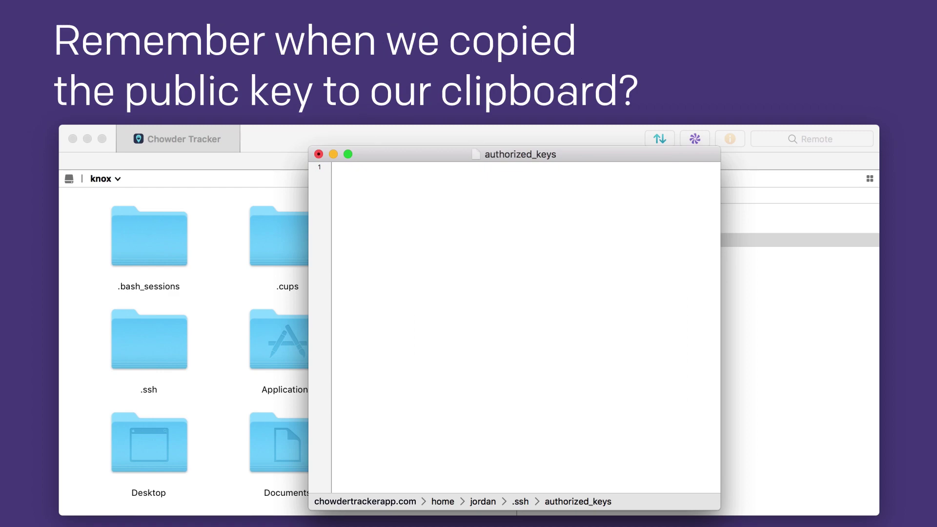
key("super+v")
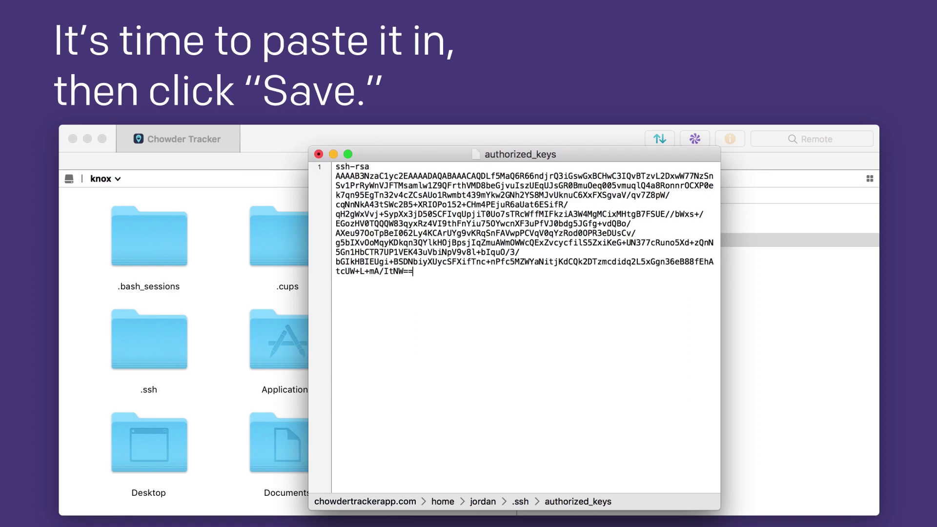
left_click(318, 155)
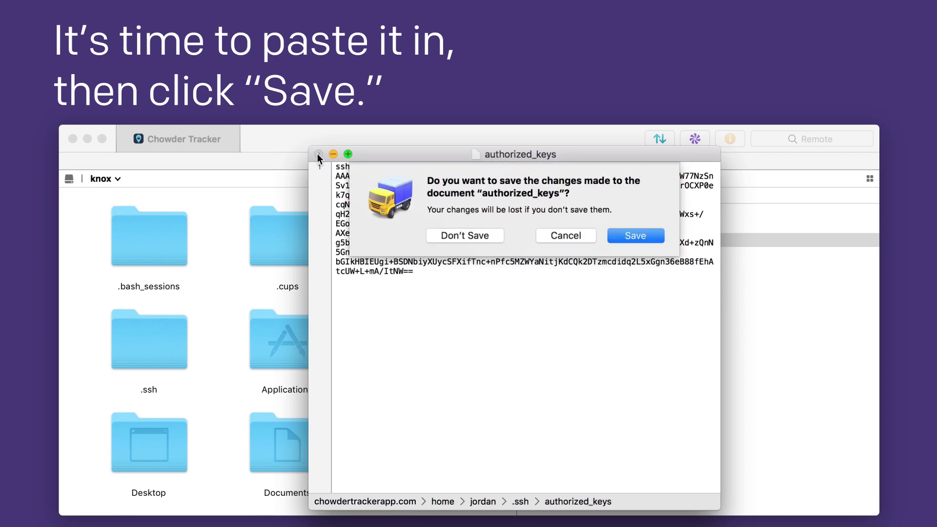
left_click(640, 238)
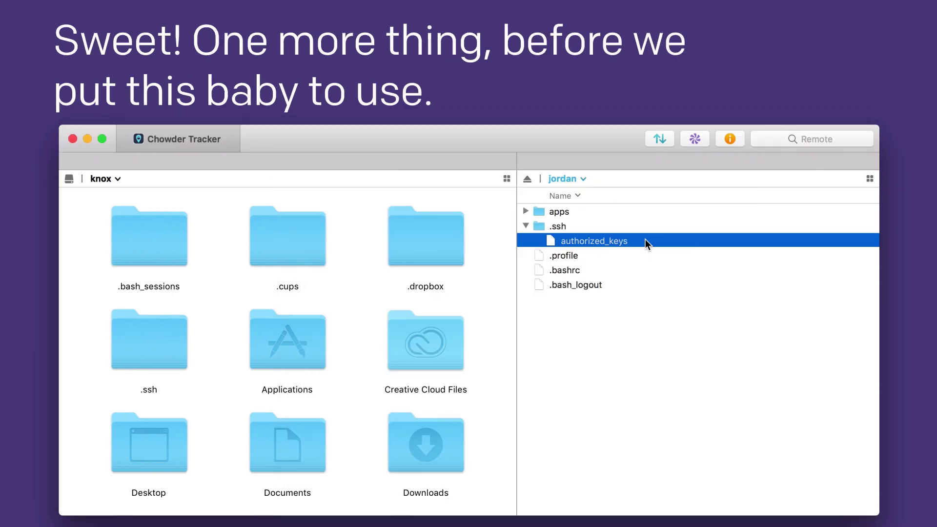
Step: Remove group and world access from authorized_keys, applying 700 permissions
left_click(620, 240)
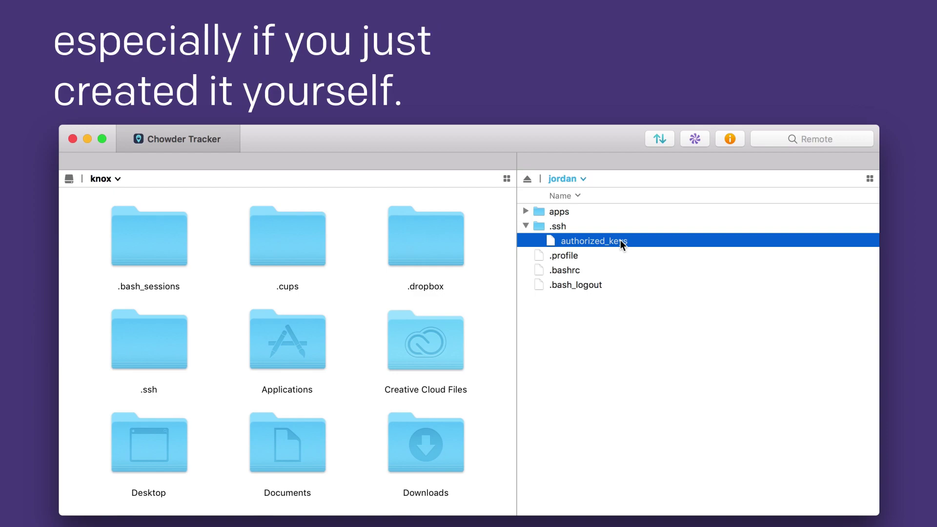
key("super+i")
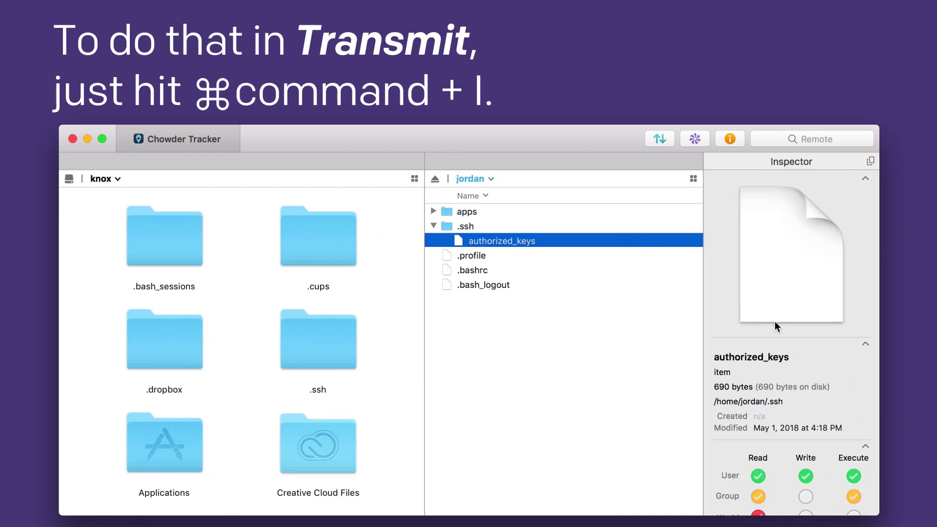
scroll(775, 322, "down", 3)
scroll(774, 321, "down", 2)
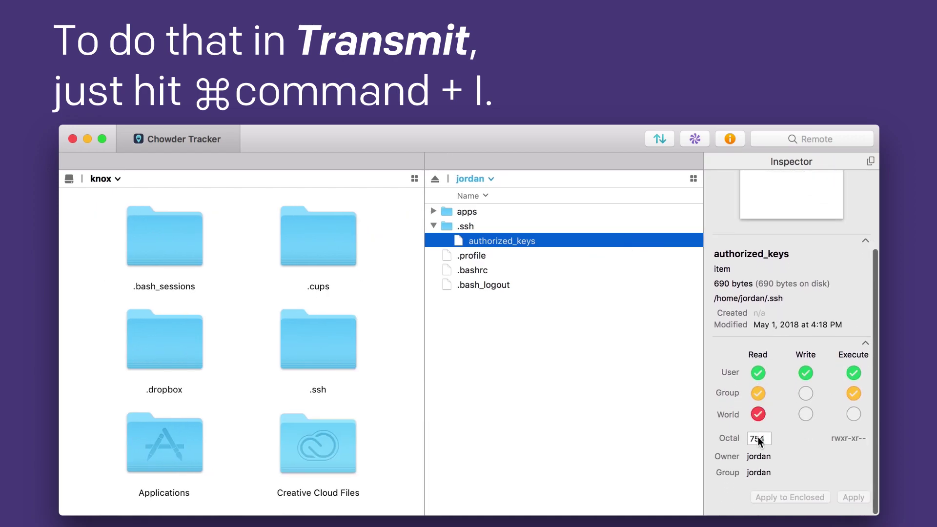
left_click(760, 414)
left_click(759, 395)
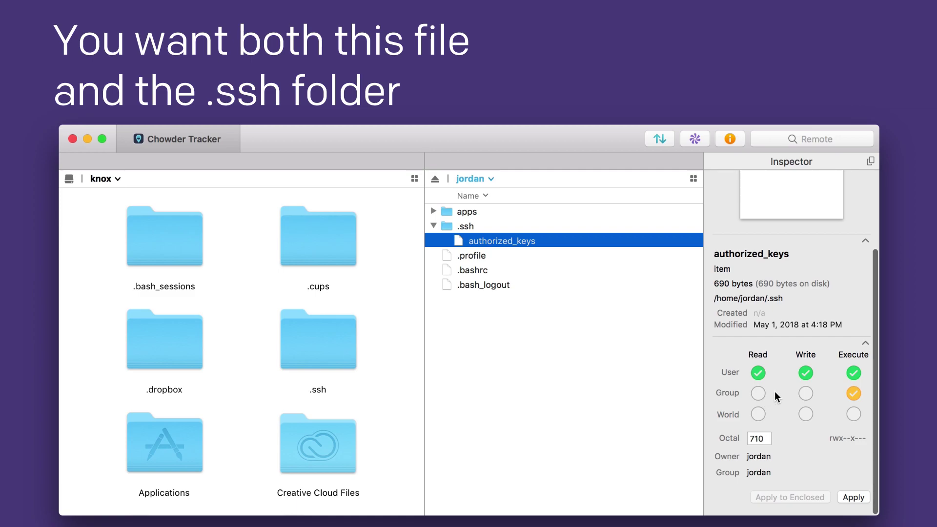
left_click(853, 393)
left_click(859, 494)
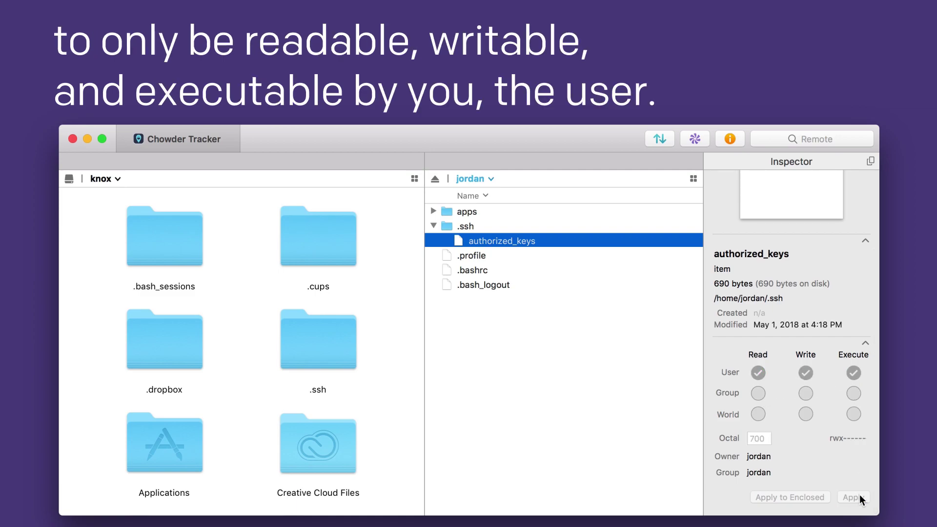
Step: Set the .ssh folder's octal permissions to 700 and apply them
left_click(483, 228)
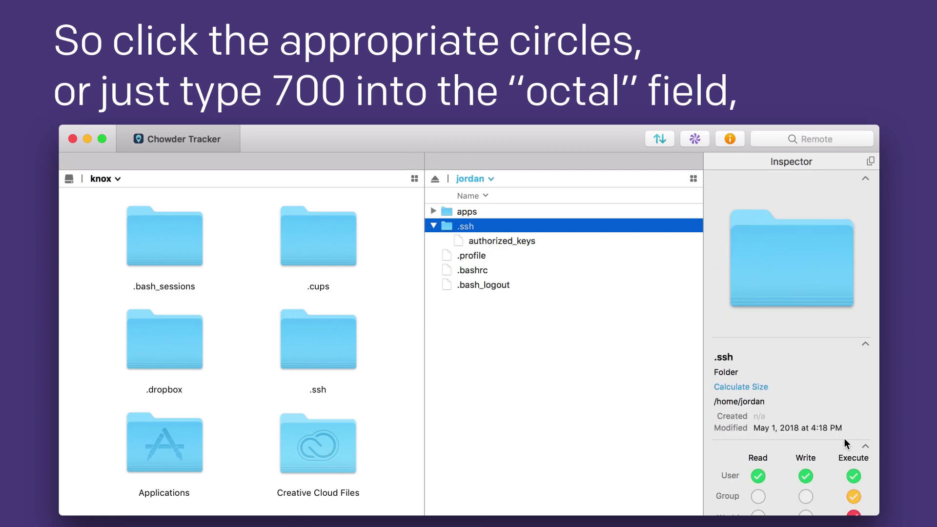
scroll(849, 444, "down", 5)
left_click(766, 438)
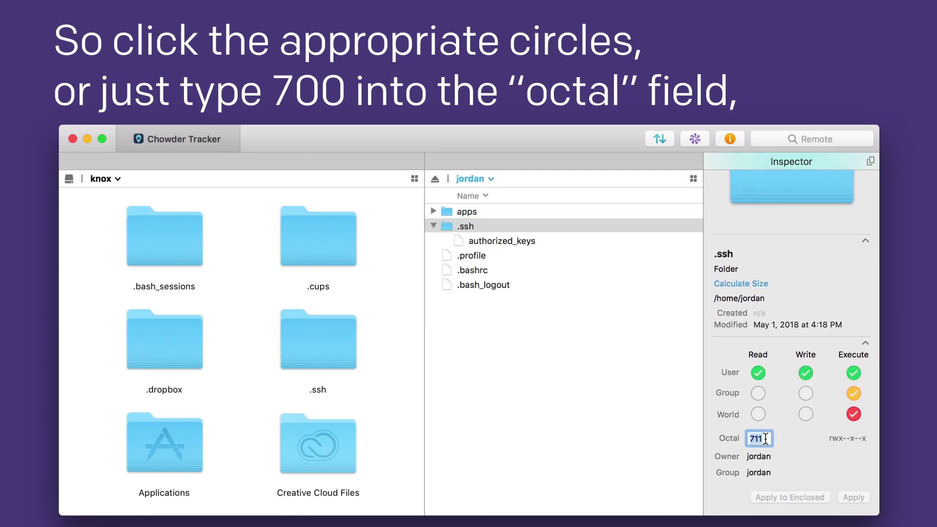
type("700")
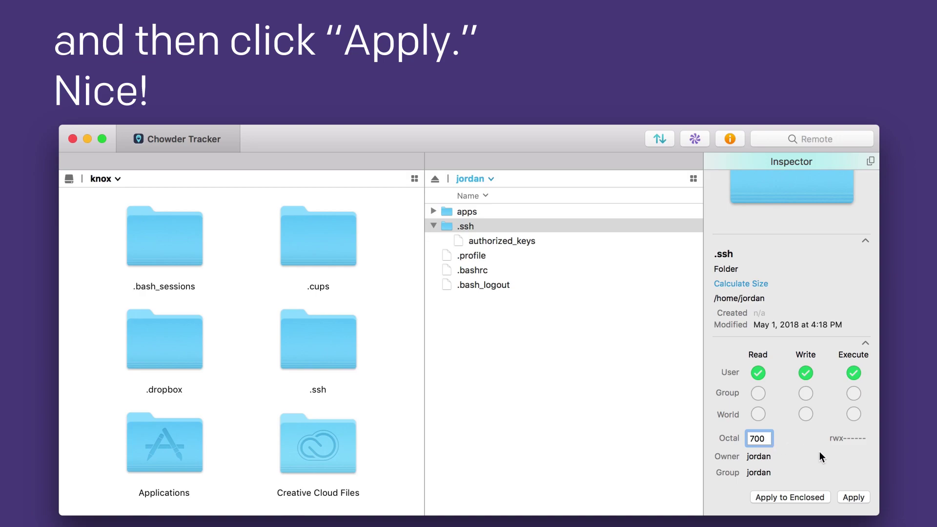
left_click(856, 498)
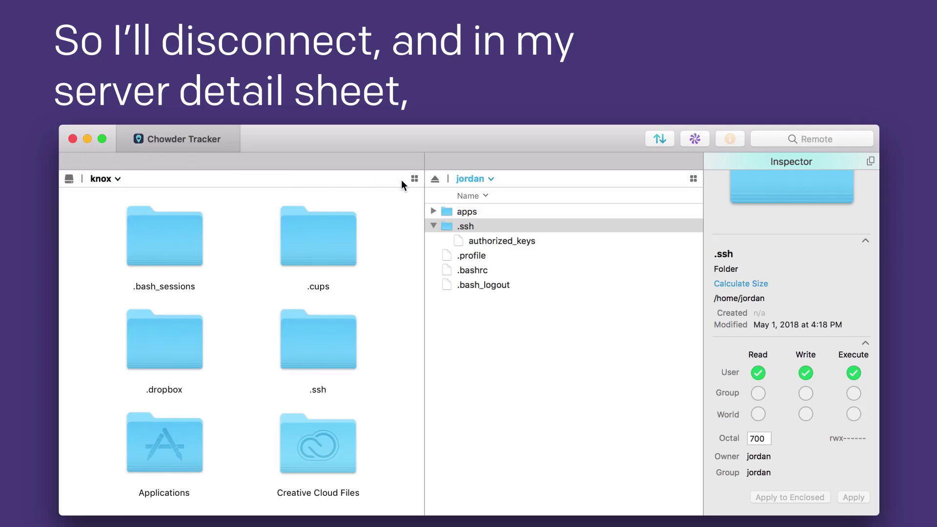
Step: Disconnect, switch Quick Connect login to the Chowder Tracker App key, and reconnect
left_click(434, 180)
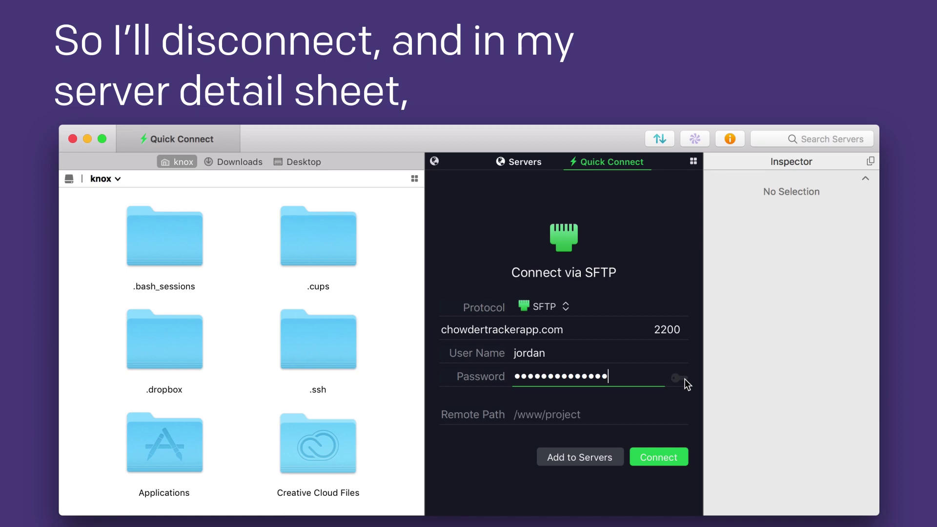
left_click(679, 379)
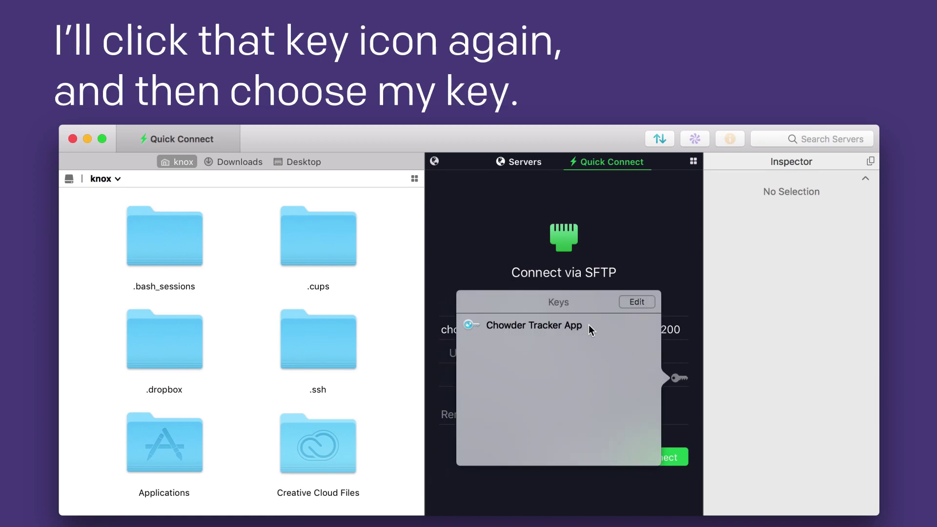
left_click(588, 324)
double_click(588, 325)
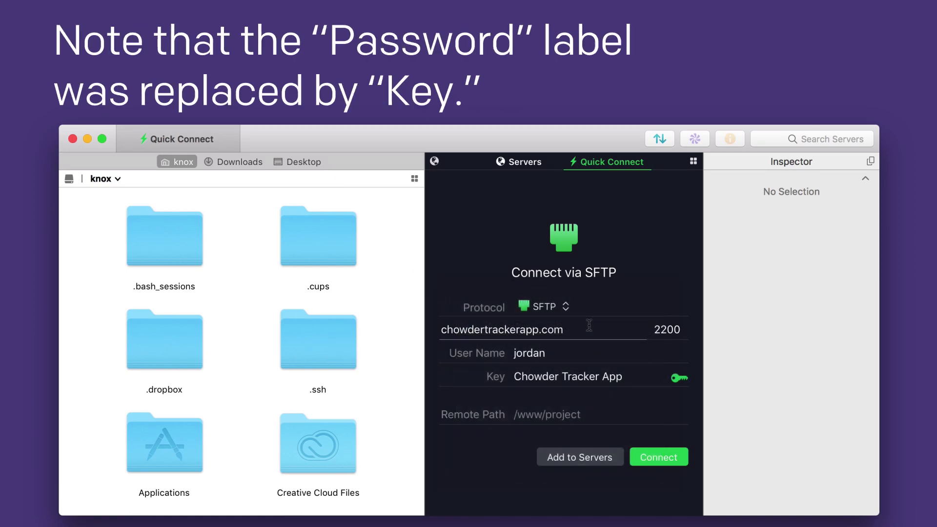
left_click(651, 461)
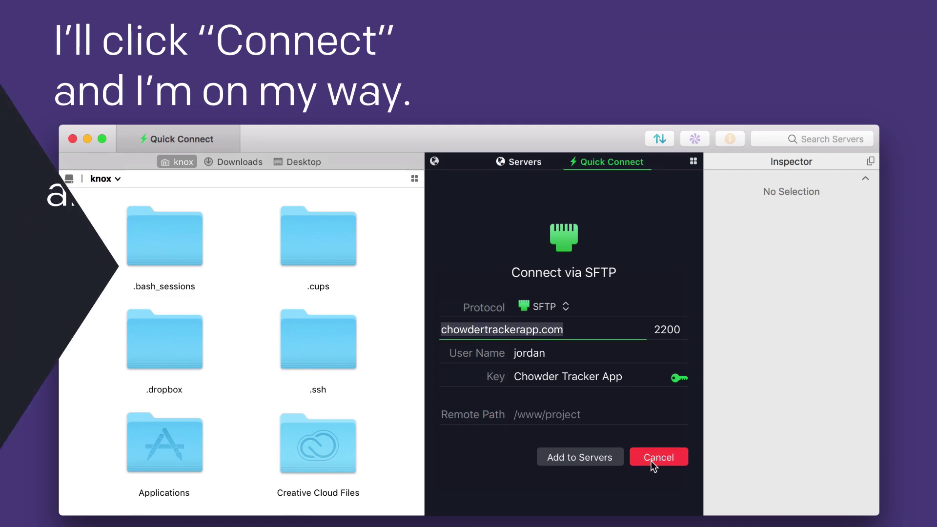